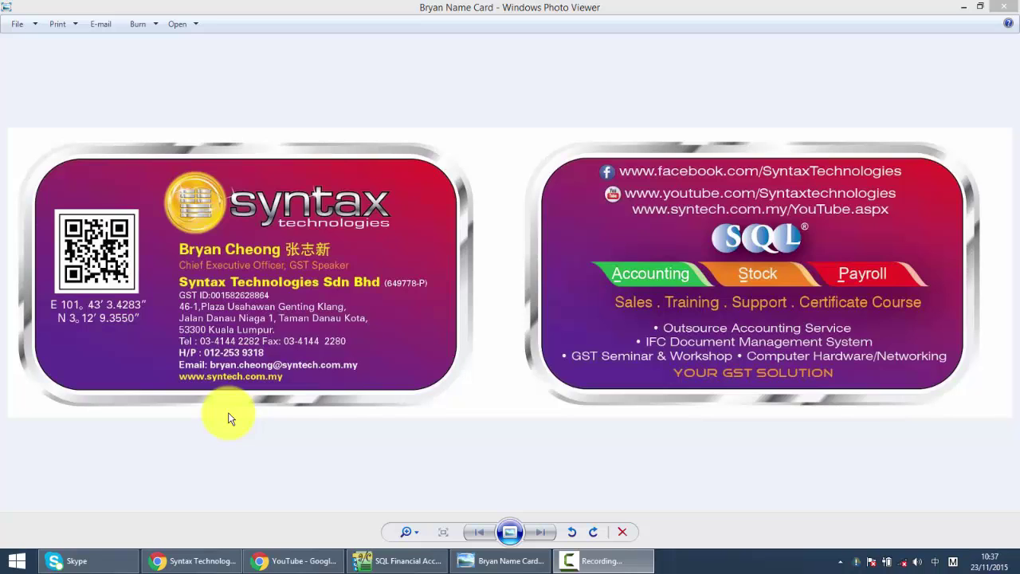
- Process a new GST return and view item 19 of its GST-03 report, where the MSIC code is blank against RM 137.00
{"action": "left_click", "coordinate": [399, 560]}
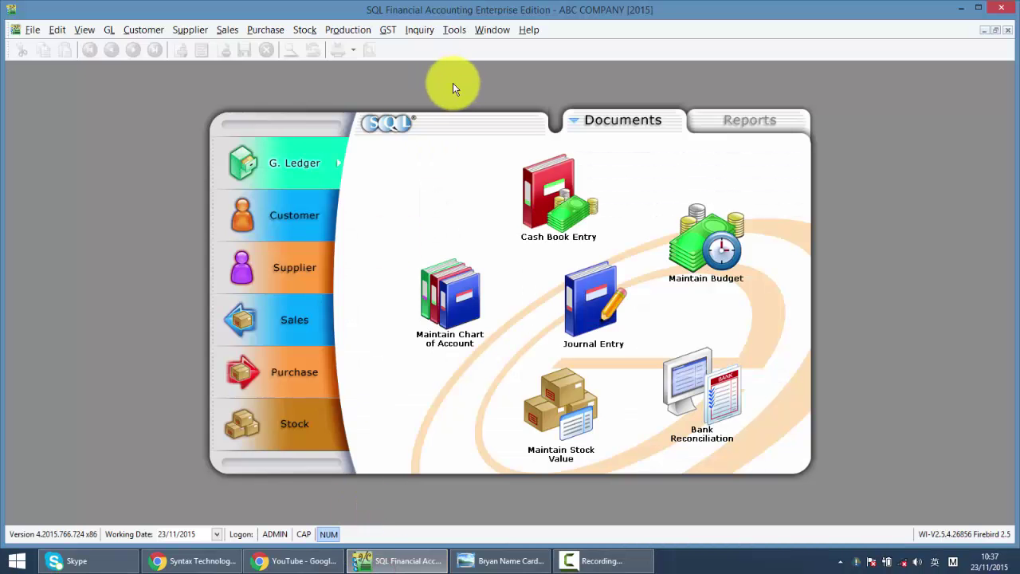
{"action": "left_click", "coordinate": [387, 30]}
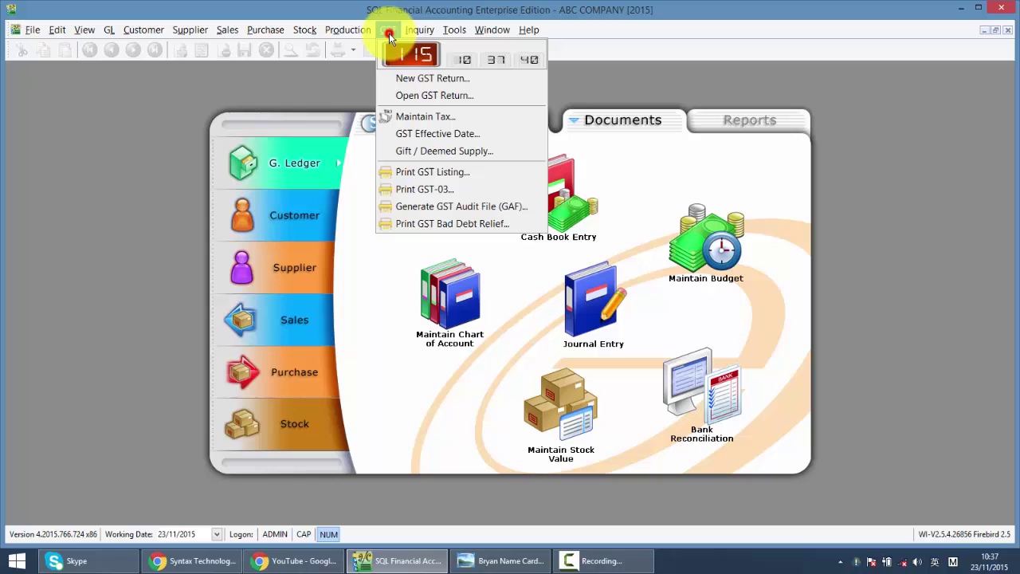
{"action": "left_click", "coordinate": [400, 77]}
{"action": "left_click", "coordinate": [189, 271]}
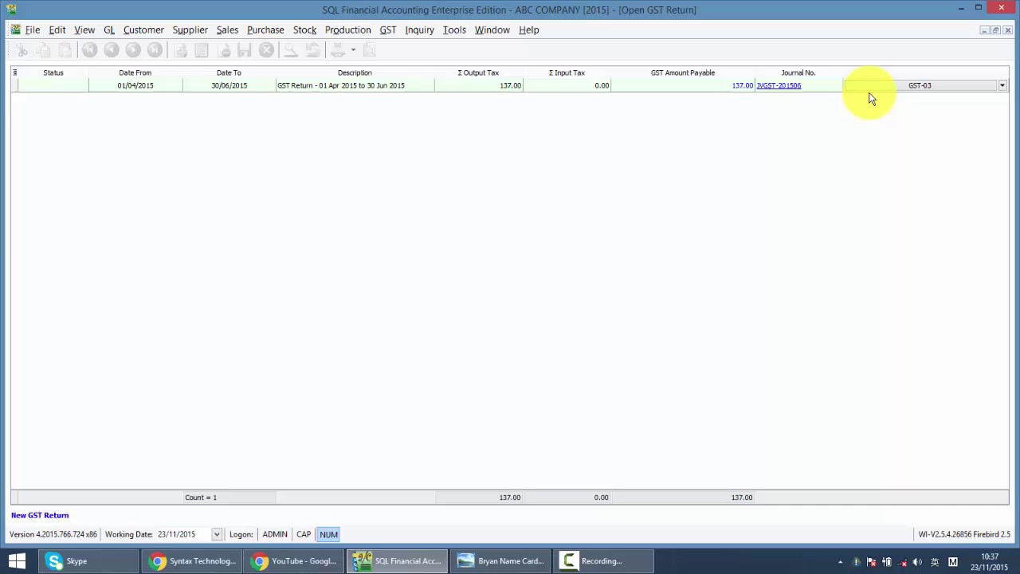
{"action": "left_click", "coordinate": [867, 86]}
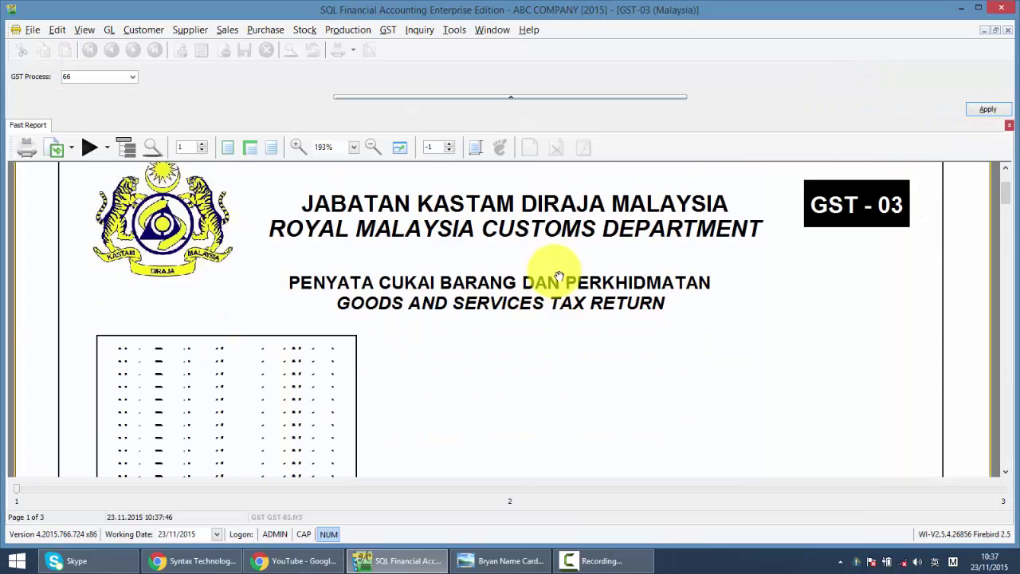
{"action": "scroll", "coordinate": [558, 277], "scroll_direction": "down", "scroll_amount": 20}
{"action": "scroll", "coordinate": [560, 276], "scroll_direction": "down", "scroll_amount": 3}
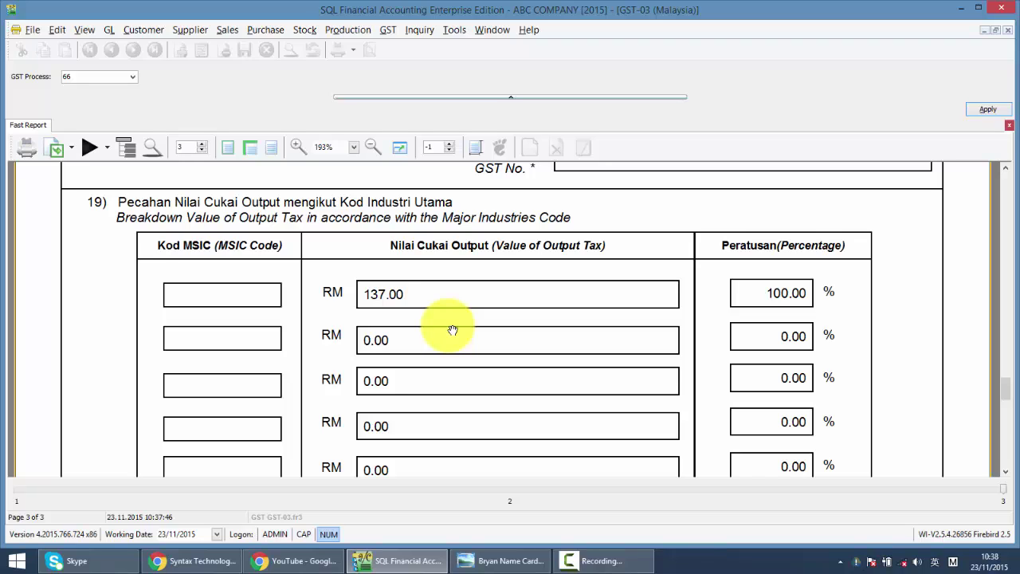
- Close the GST-03 report and delete the 01/04–30/06/2015 GST return, authorising with the admin password
{"action": "left_click", "coordinate": [1009, 32]}
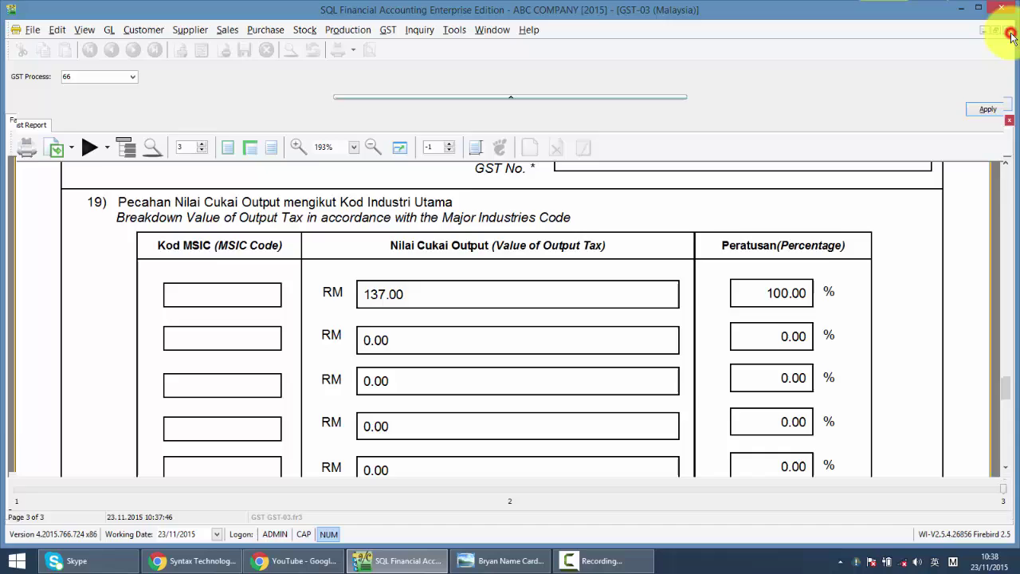
{"action": "right_click", "coordinate": [403, 88]}
{"action": "left_click", "coordinate": [426, 118]}
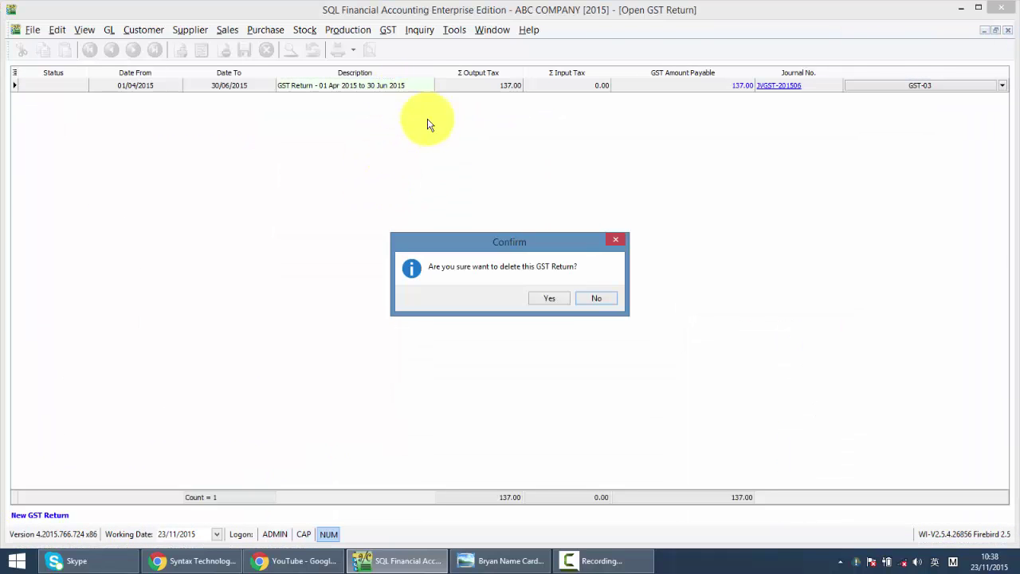
{"action": "left_click", "coordinate": [549, 299]}
{"action": "type", "text": "admin"}
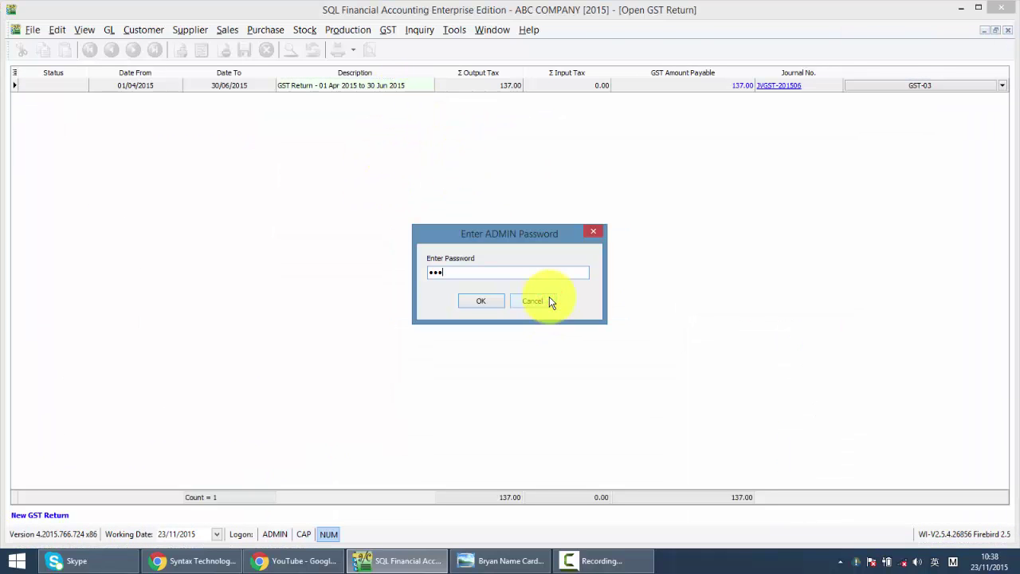
{"action": "key", "text": "Return"}
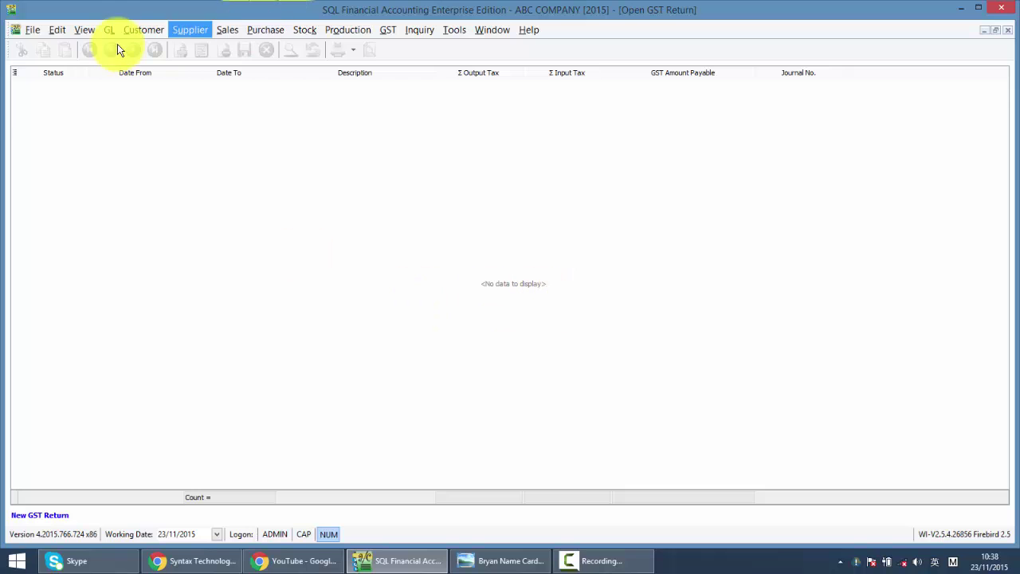
{"action": "left_click", "coordinate": [109, 32]}
- Open the chart of accounts and scroll down to the SALES group
{"action": "left_click", "coordinate": [119, 45]}
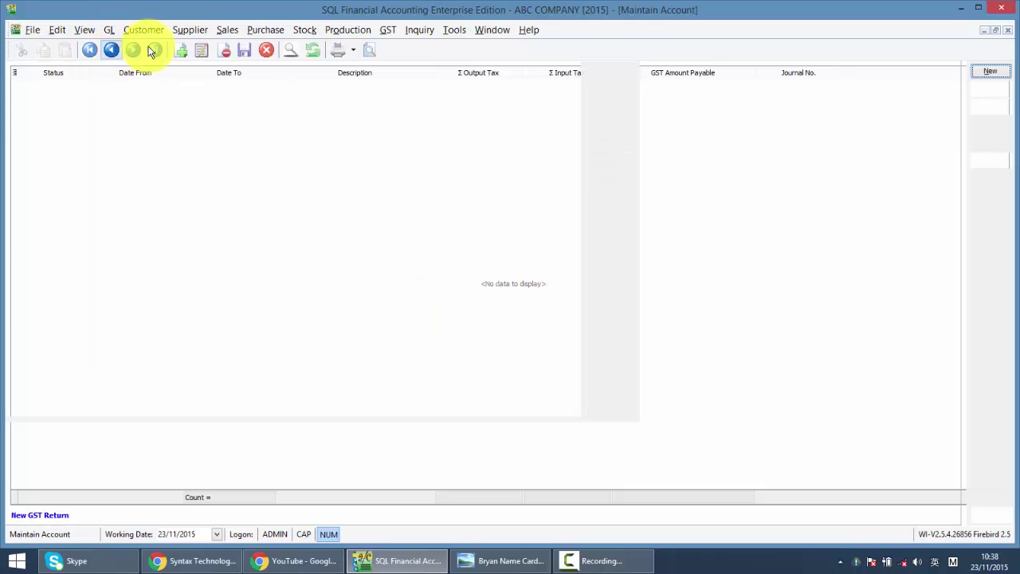
{"action": "left_click", "coordinate": [198, 329]}
{"action": "scroll", "coordinate": [200, 327], "scroll_direction": "down", "scroll_amount": 4}
{"action": "scroll", "coordinate": [200, 327], "scroll_direction": "down", "scroll_amount": 13}
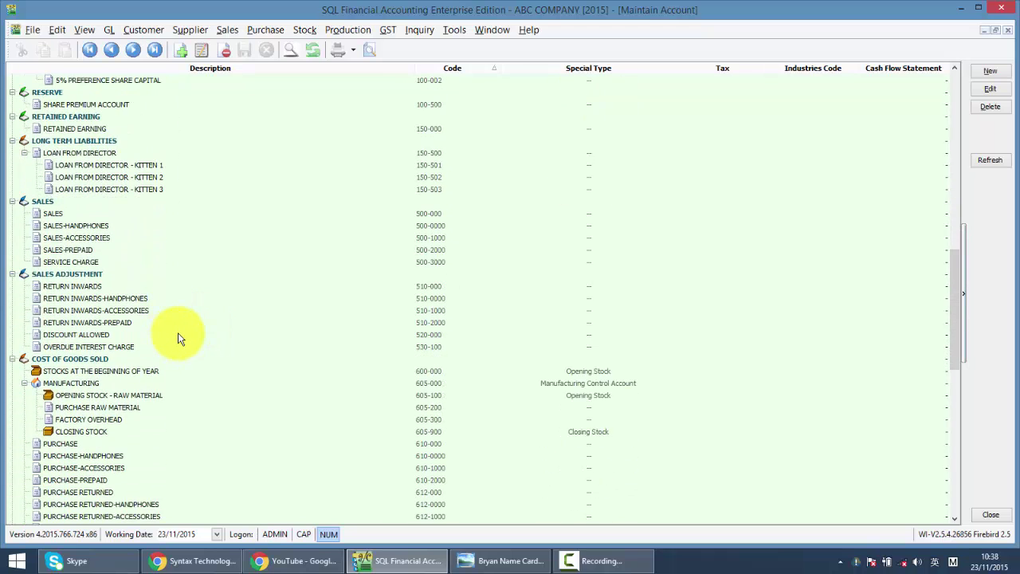
- Review the SALES and RETURN INWARDS accounts, then open SALES 500-000 for editing
{"action": "left_click", "coordinate": [42, 201]}
{"action": "left_click", "coordinate": [52, 215]}
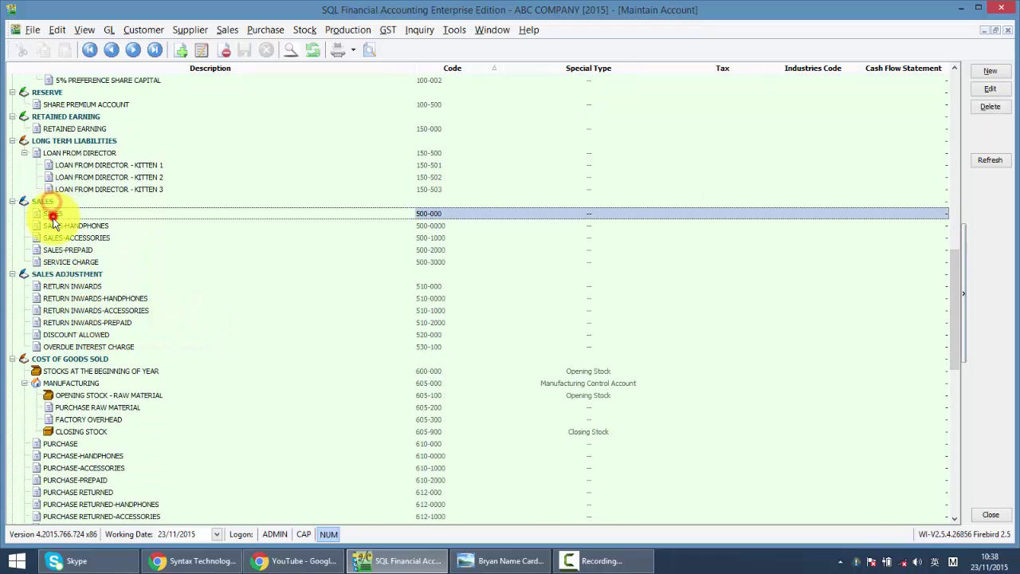
{"action": "left_click", "coordinate": [52, 238]}
{"action": "left_click", "coordinate": [53, 249]}
{"action": "left_click", "coordinate": [54, 298]}
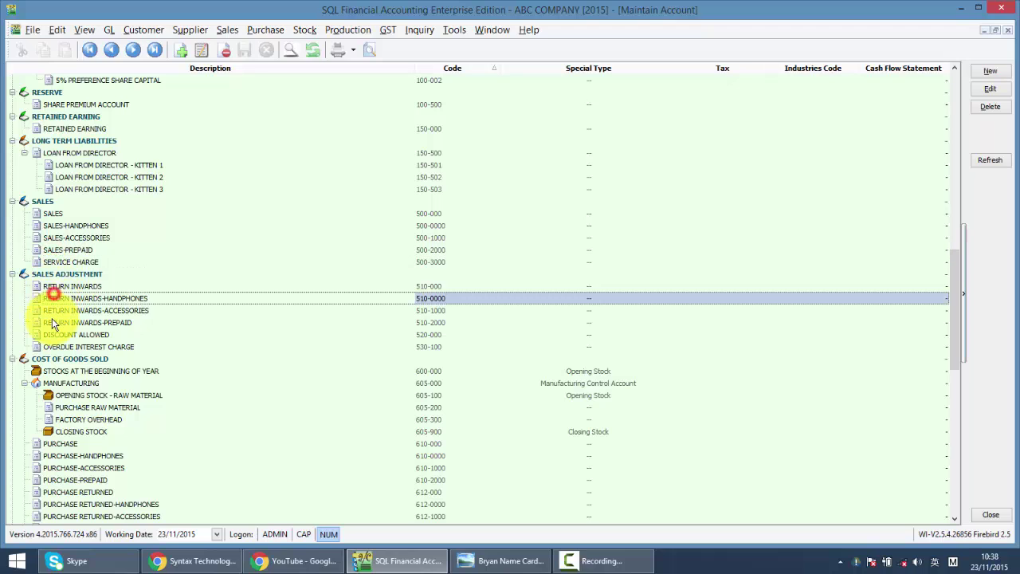
{"action": "double_click", "coordinate": [52, 322]}
{"action": "left_click", "coordinate": [623, 177]}
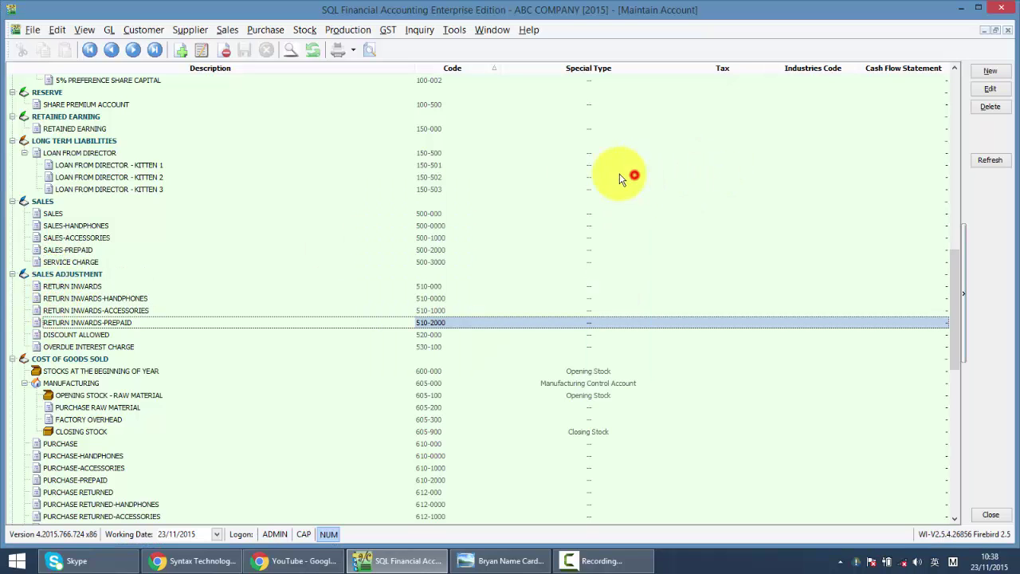
{"action": "left_click", "coordinate": [72, 214]}
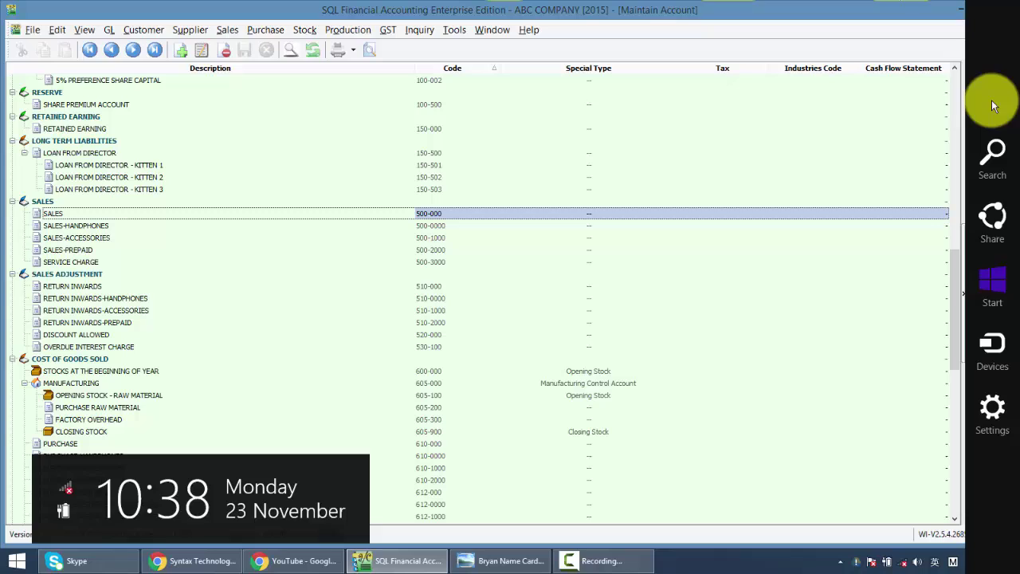
{"action": "left_click", "coordinate": [988, 89]}
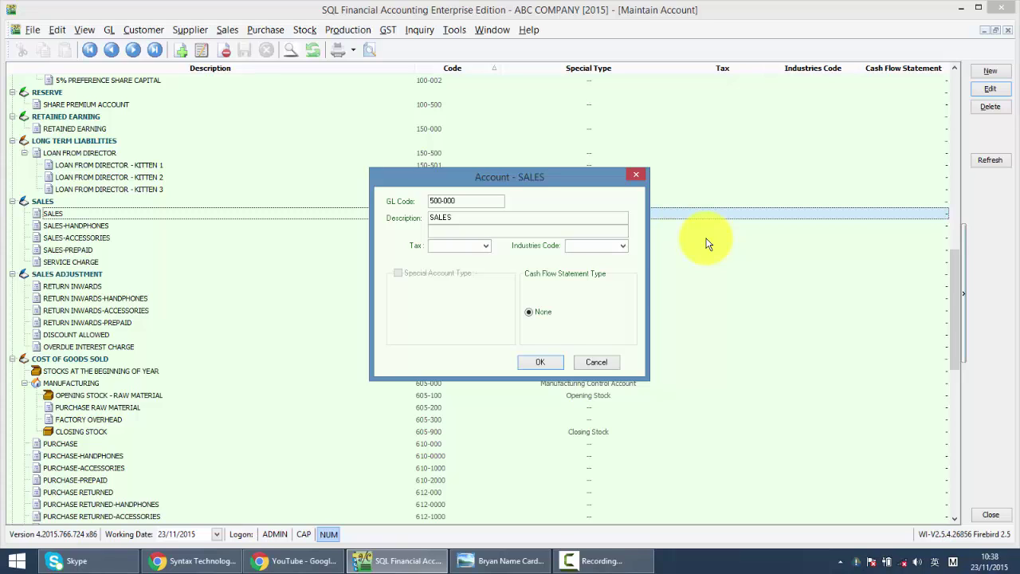
- Set account 500-000 SALES's industries code to 46510 and save it
{"action": "left_click", "coordinate": [623, 245]}
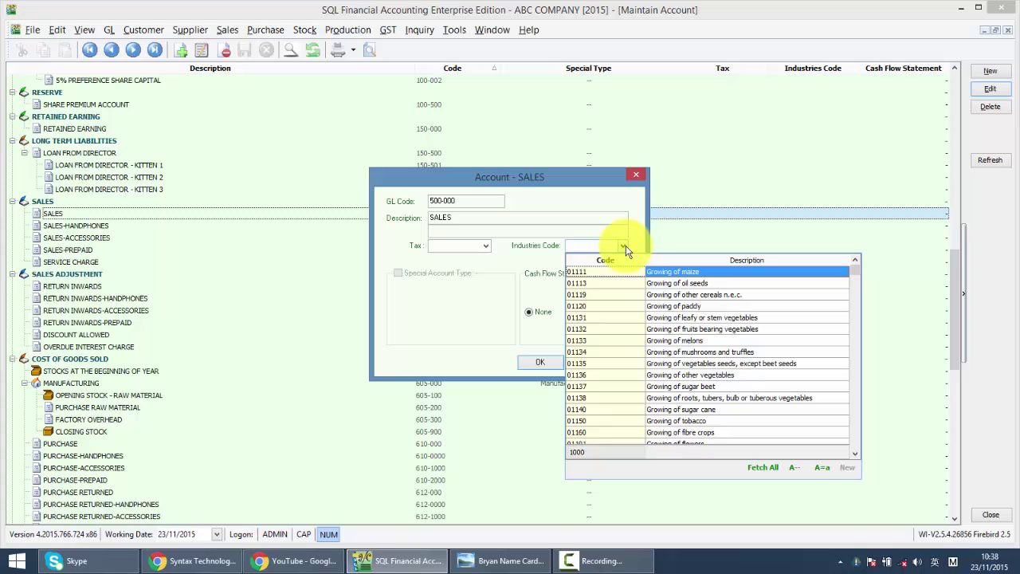
{"action": "type", "text": "4651"}
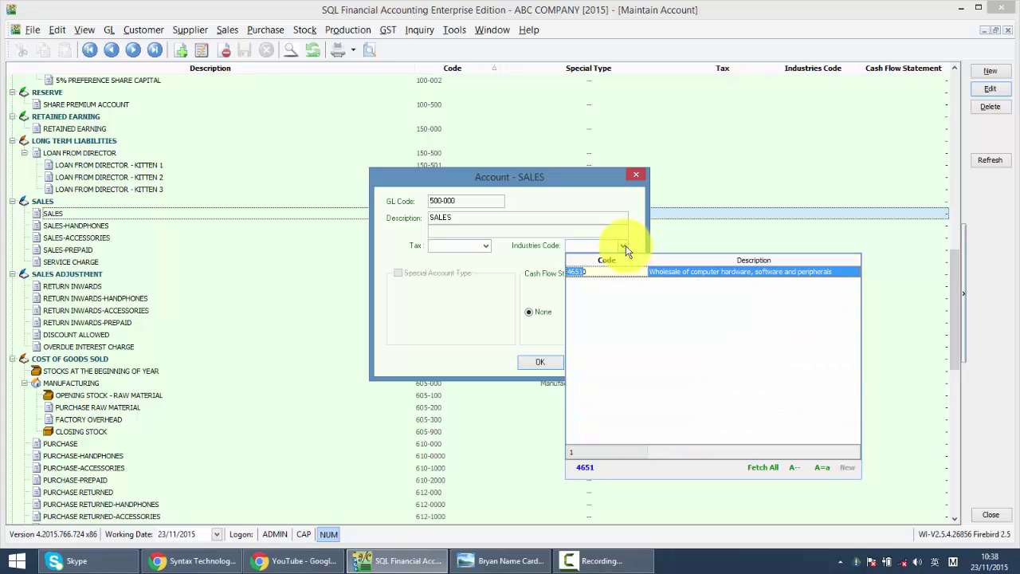
{"action": "key", "text": "Return"}
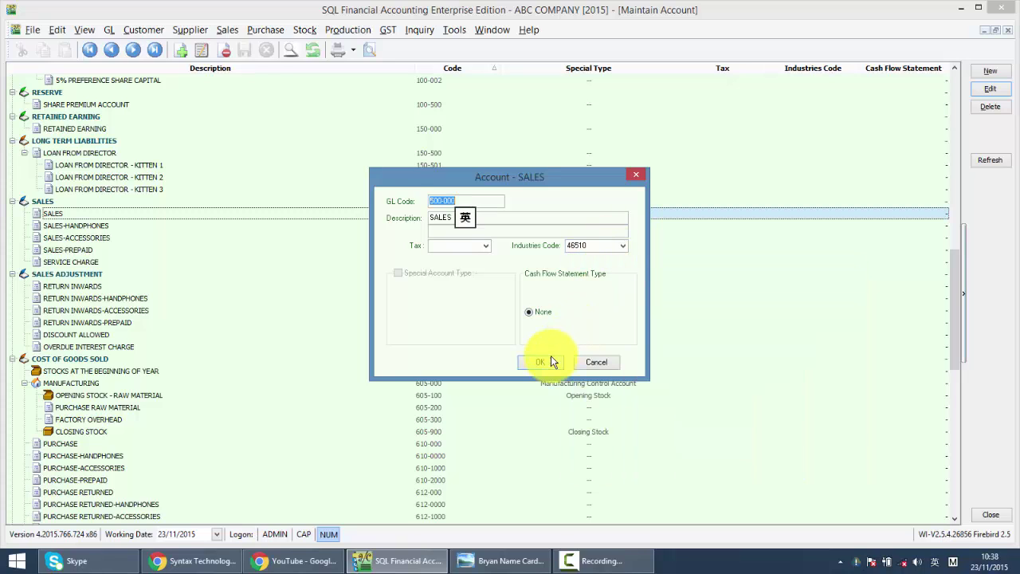
{"action": "left_click", "coordinate": [550, 361]}
- Give the SALES-HANDPHONES account industries code 46510 and save it
{"action": "left_click", "coordinate": [629, 225]}
{"action": "left_click", "coordinate": [991, 89]}
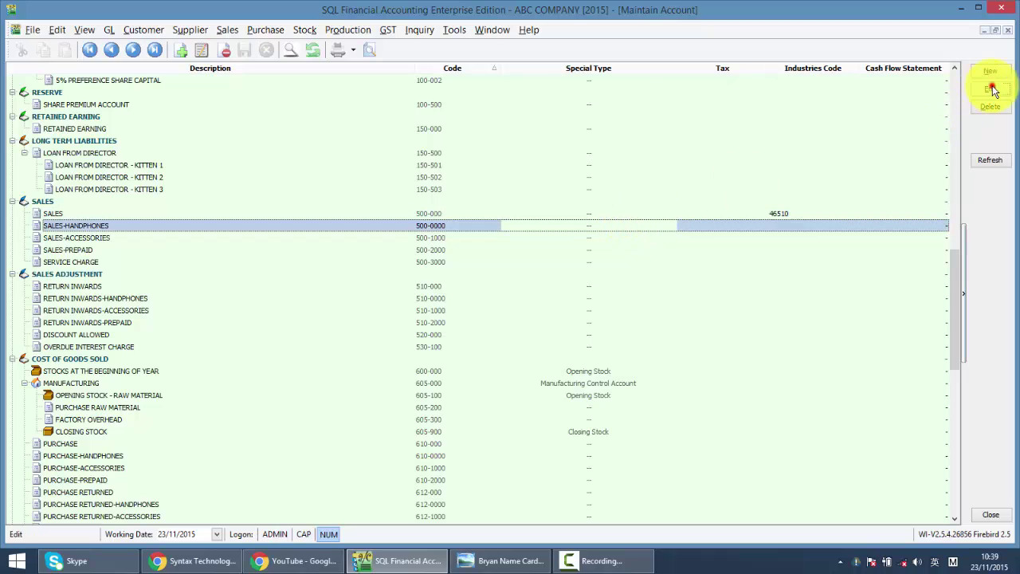
{"action": "left_click", "coordinate": [594, 245]}
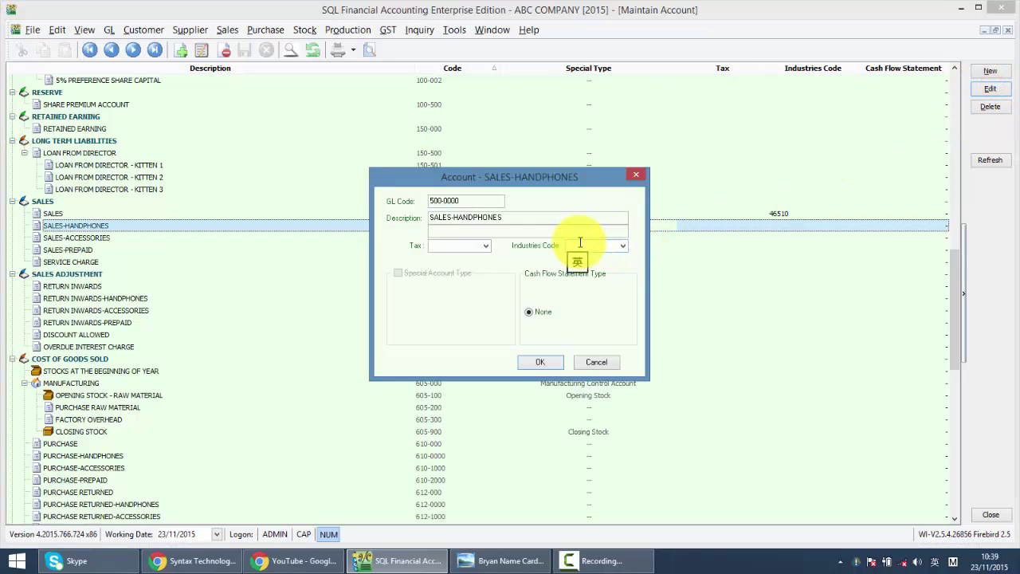
{"action": "type", "text": "46510"}
{"action": "key", "text": "Return"}
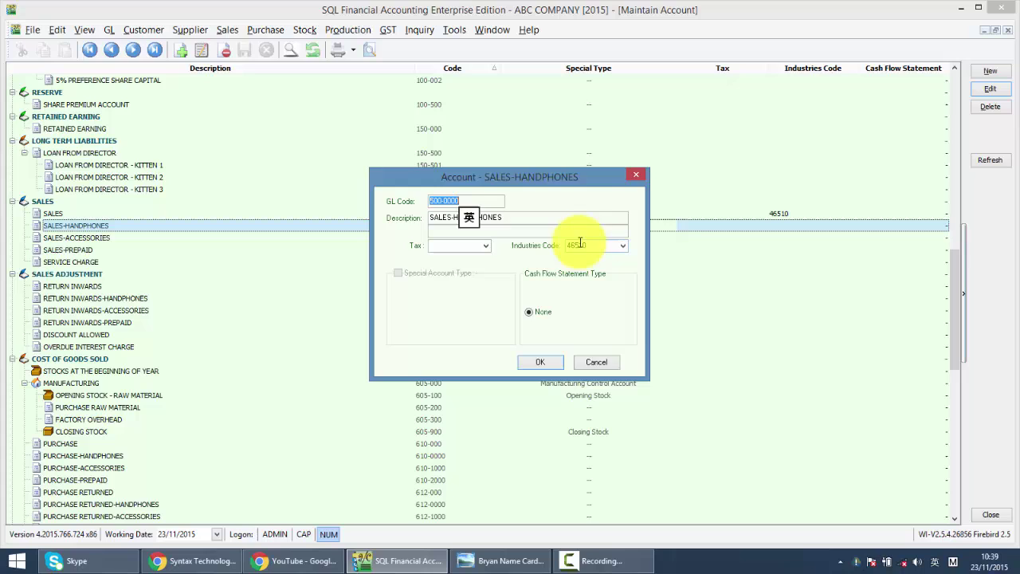
{"action": "left_click", "coordinate": [558, 360]}
- Give the SALES-ACCESSORIES account industries code 46510 and save it
{"action": "left_click", "coordinate": [784, 235]}
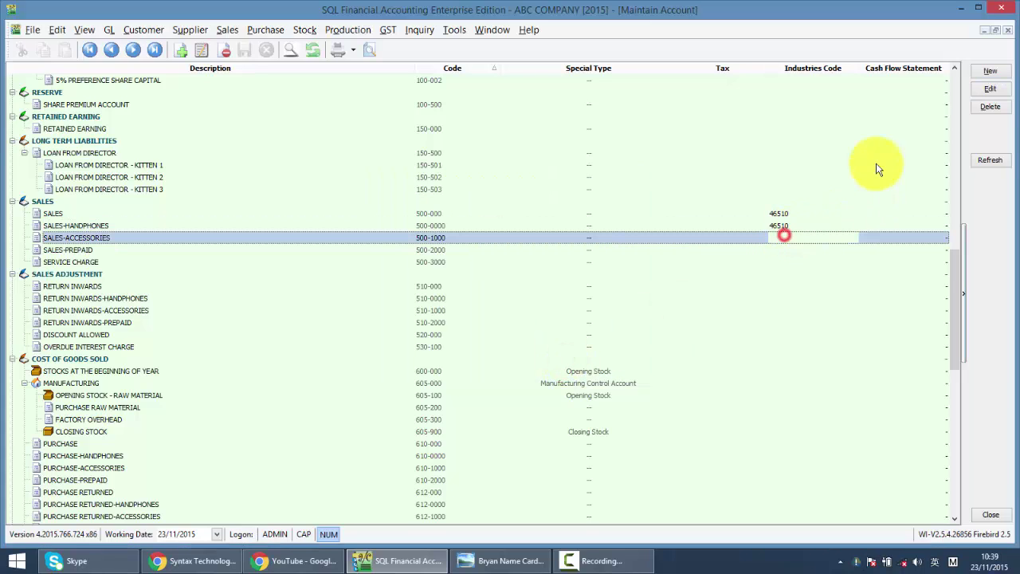
{"action": "left_click", "coordinate": [988, 89]}
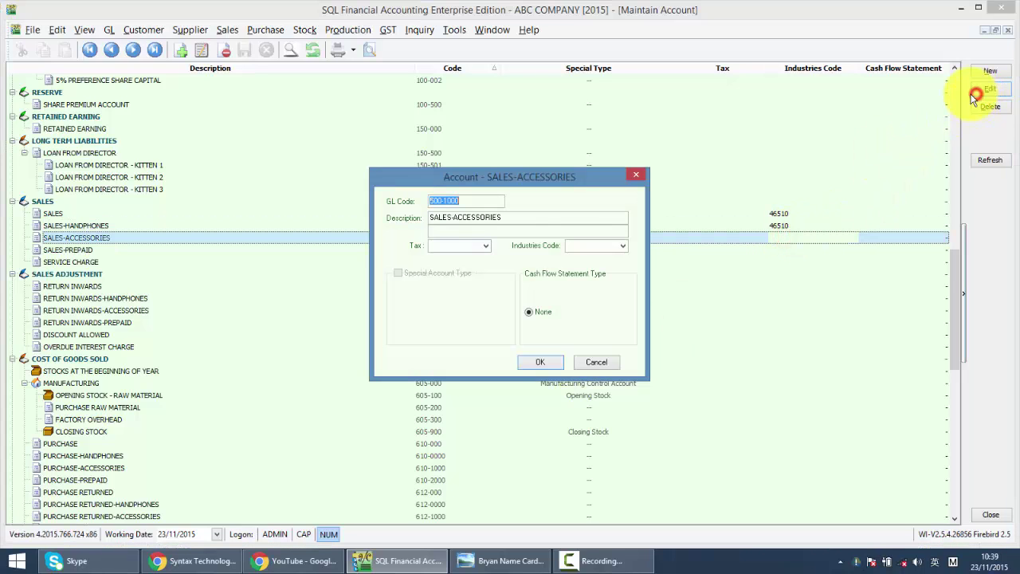
{"action": "left_click", "coordinate": [584, 247]}
{"action": "type", "text": "46510"}
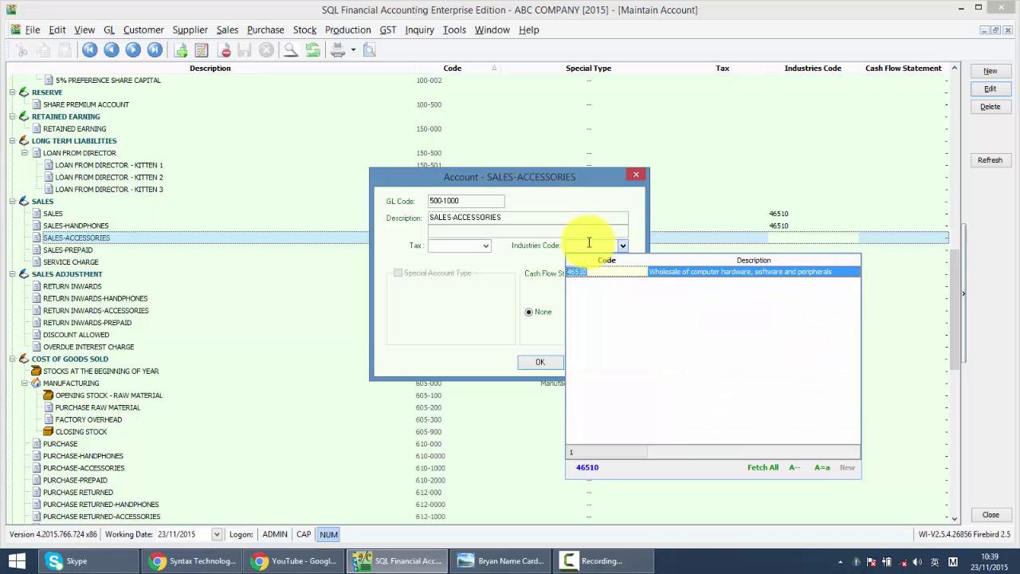
{"action": "key", "text": "Return"}
{"action": "left_click", "coordinate": [547, 363]}
- Give the SALES-PREPAID account industries code 46510 and save it
{"action": "left_click", "coordinate": [736, 249]}
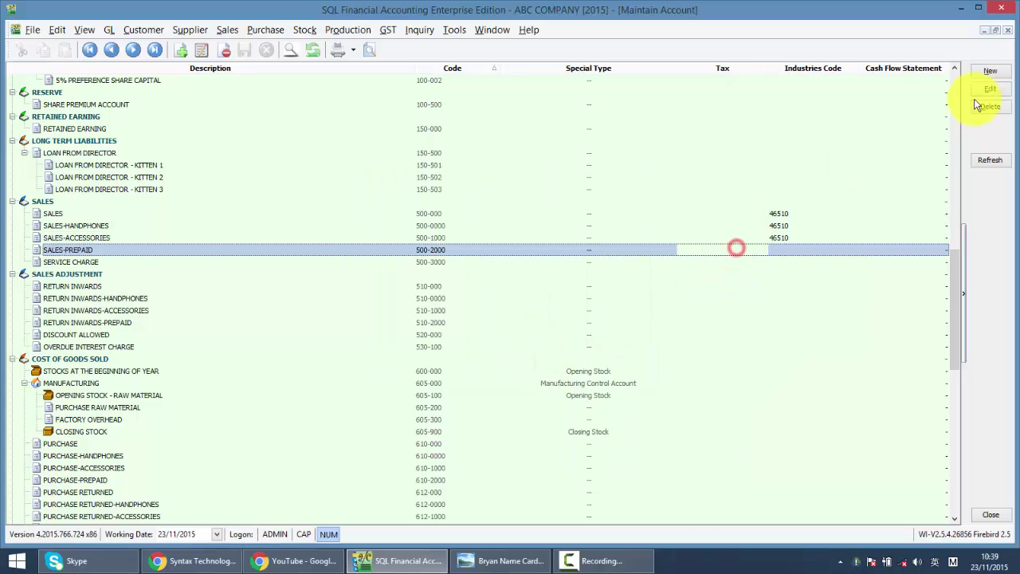
{"action": "left_click", "coordinate": [986, 89]}
{"action": "left_click", "coordinate": [583, 246]}
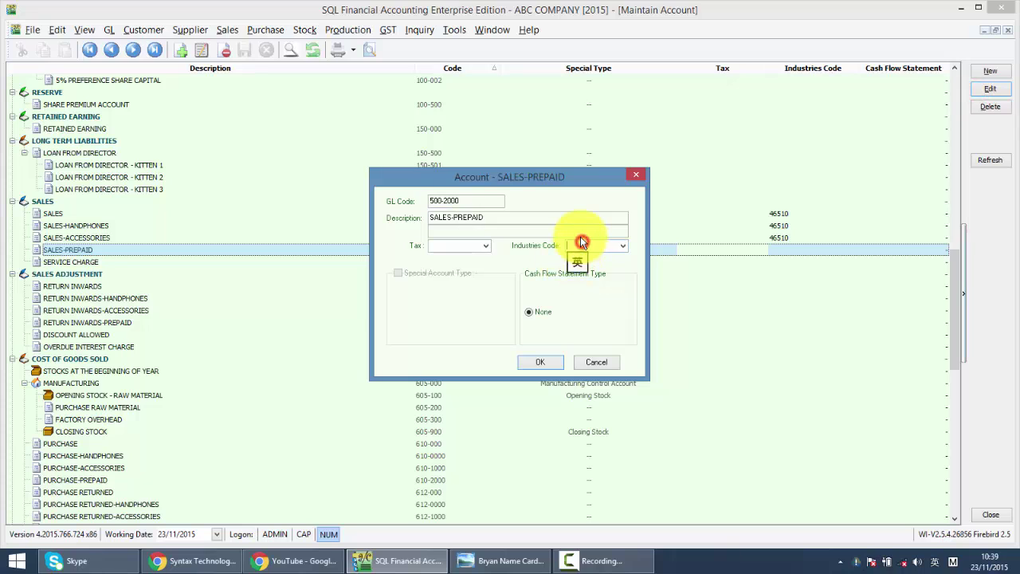
{"action": "type", "text": "4651"}
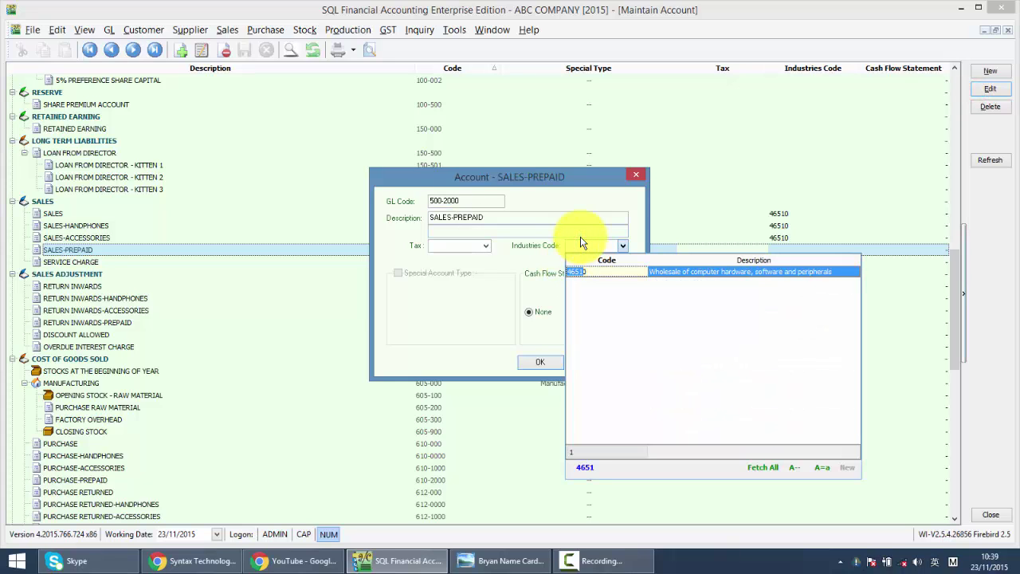
{"action": "type", "text": "0"}
{"action": "key", "text": "Return"}
{"action": "left_click", "coordinate": [558, 363]}
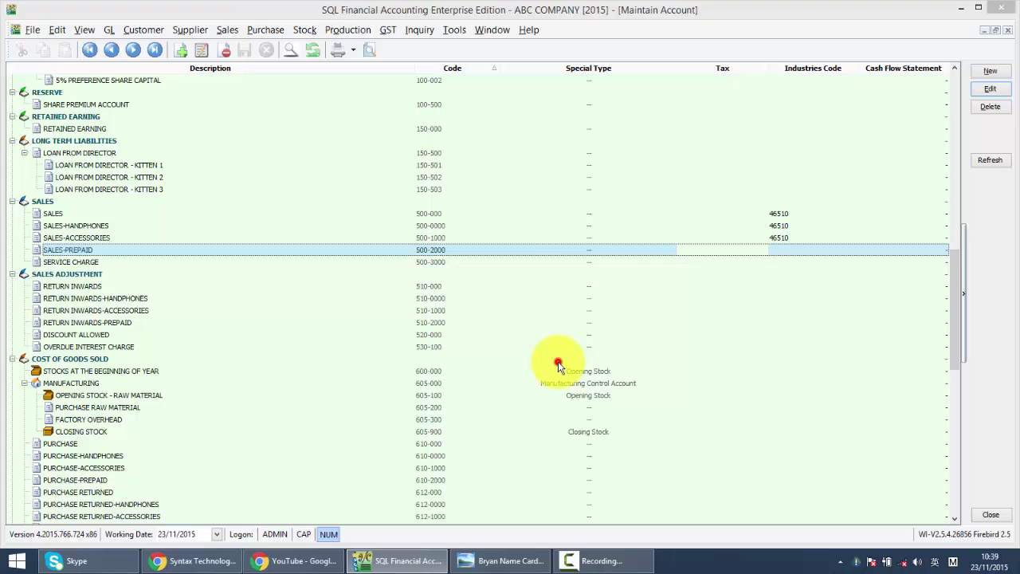
- Give the SERVICE CHARGE account industries code 46510 and save it
{"action": "left_click", "coordinate": [763, 272]}
{"action": "left_click", "coordinate": [765, 262]}
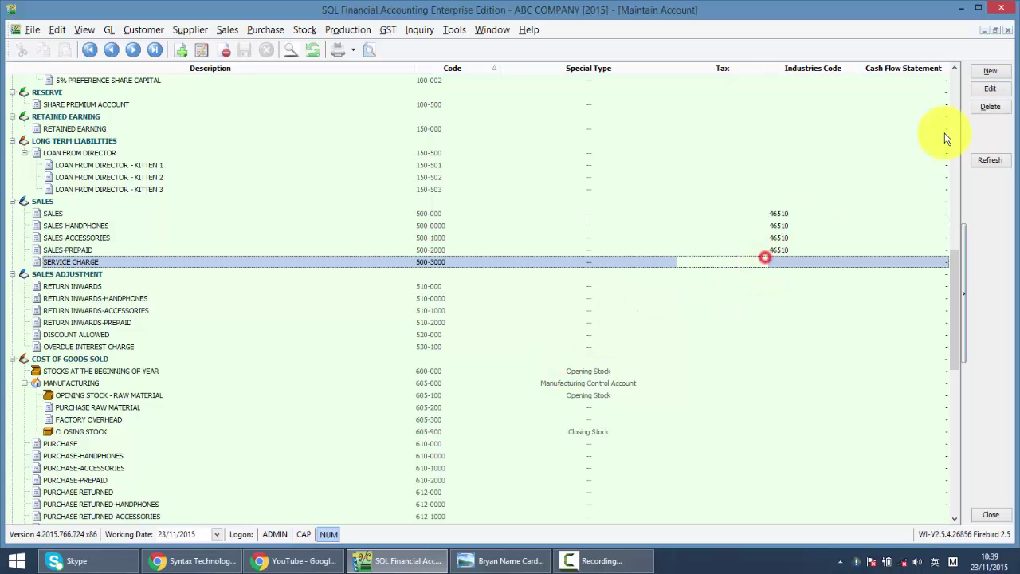
{"action": "left_click", "coordinate": [990, 89]}
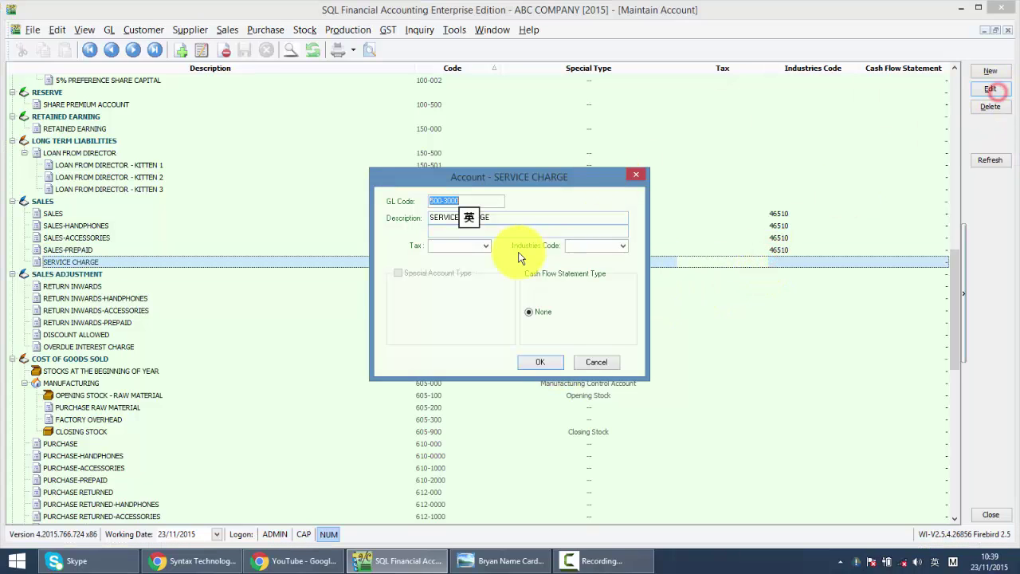
{"action": "left_click", "coordinate": [606, 245]}
{"action": "type", "text": "46510"}
{"action": "key", "text": "Return"}
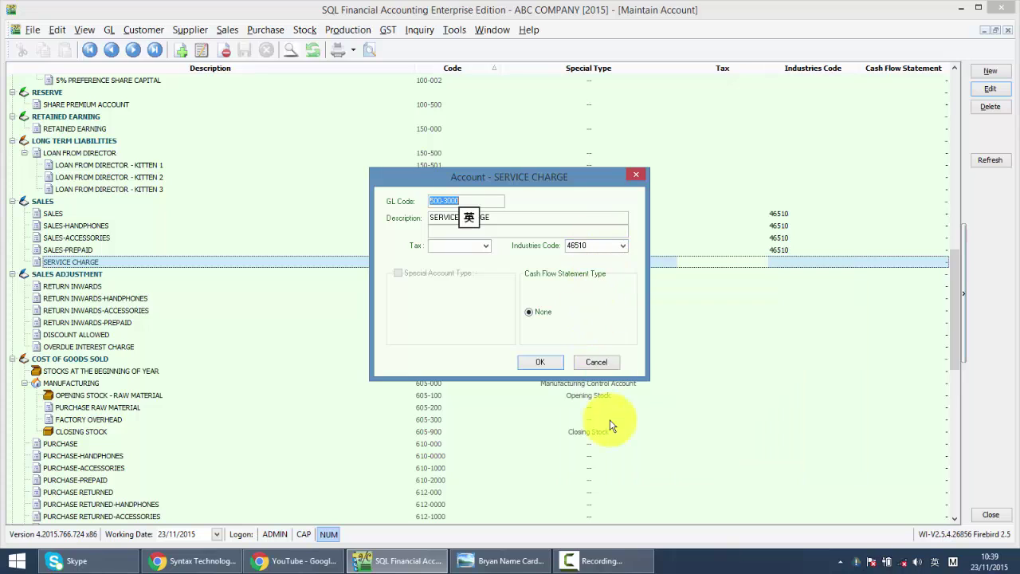
{"action": "left_click", "coordinate": [540, 362]}
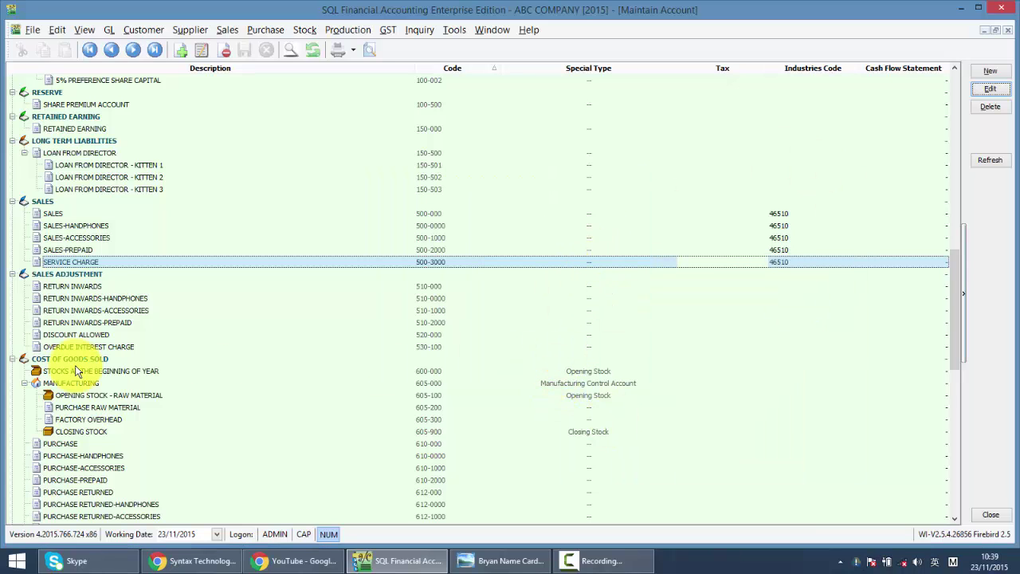
{"action": "left_click", "coordinate": [86, 286]}
- Close the chart of accounts and process a new GST return for 01/04/2015–30/06/2015
{"action": "left_click", "coordinate": [82, 310]}
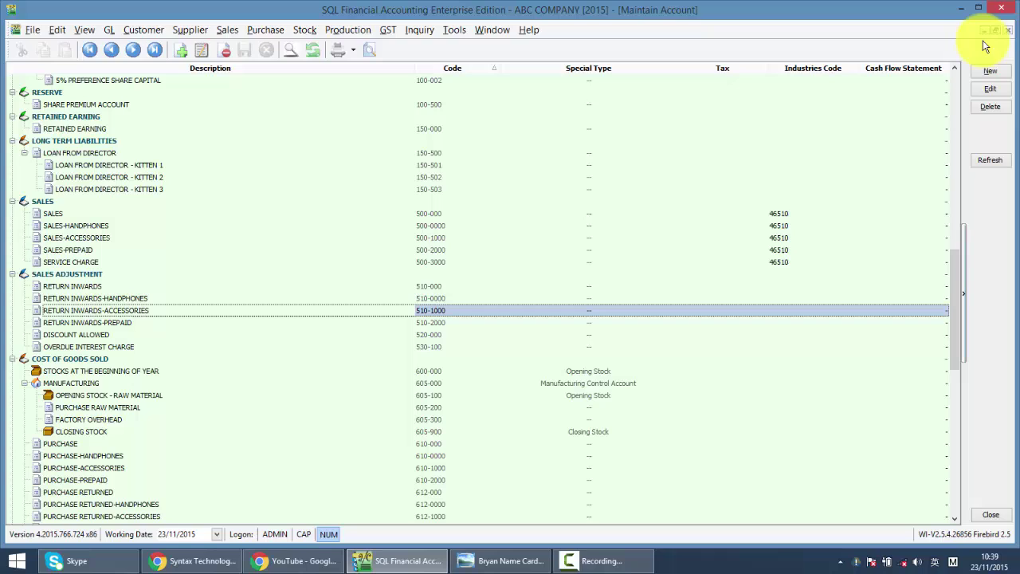
{"action": "left_click", "coordinate": [1008, 29]}
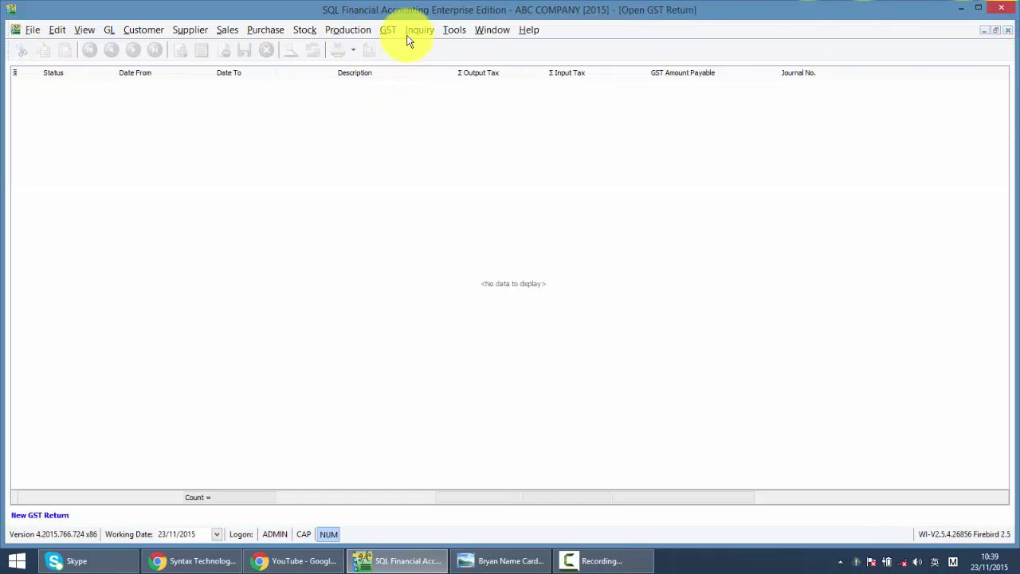
{"action": "left_click", "coordinate": [388, 30]}
{"action": "left_click", "coordinate": [401, 77]}
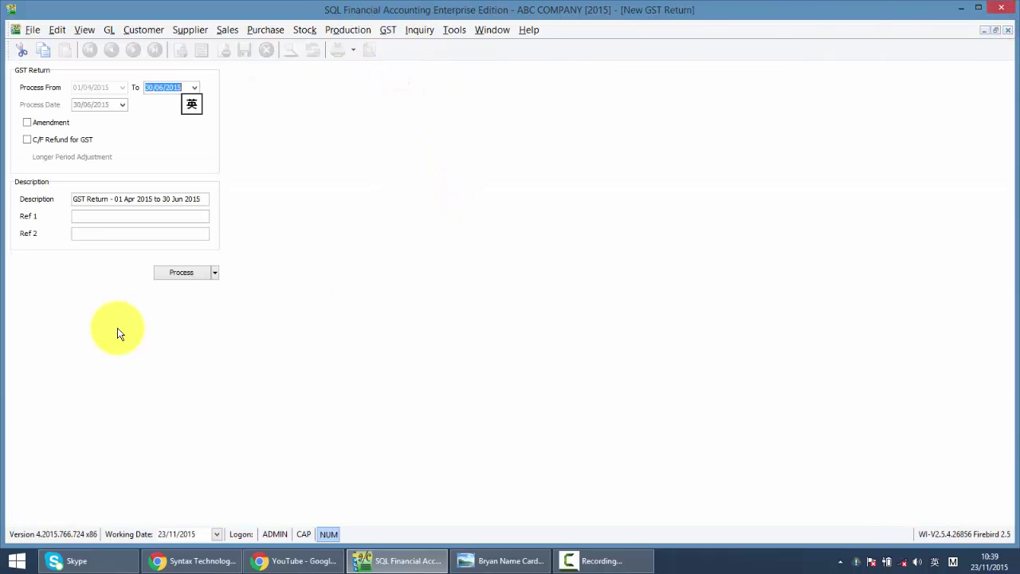
{"action": "left_click", "coordinate": [185, 274]}
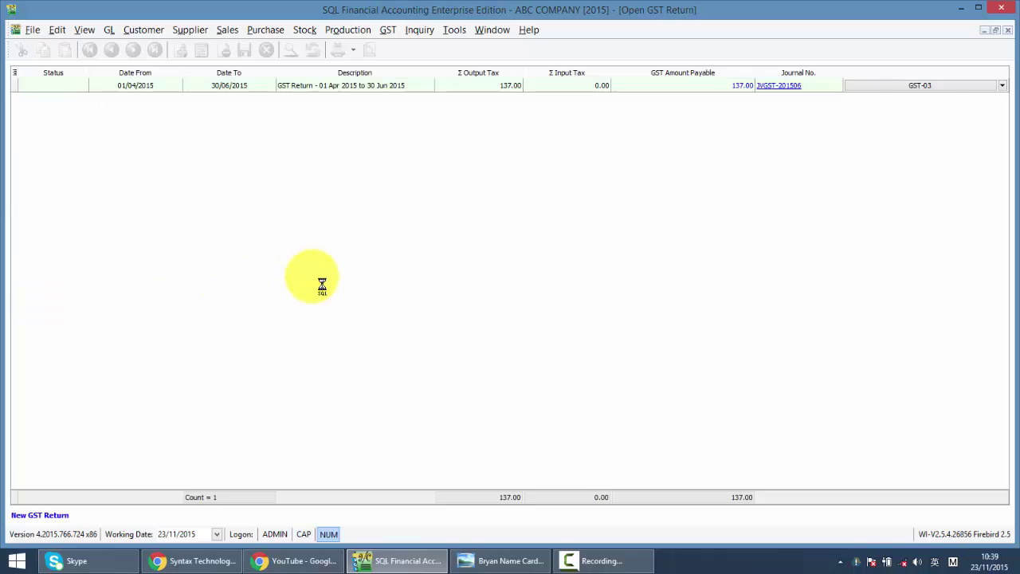
- Preview the return's GST-03 form at item 19, now showing MSIC 46510 against RM 137.00
{"action": "left_click", "coordinate": [922, 87]}
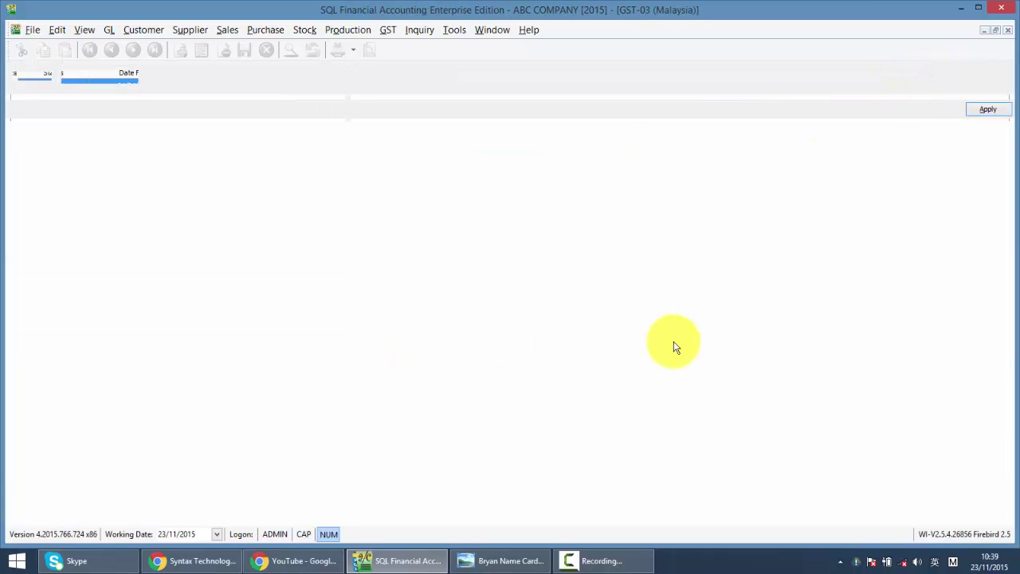
{"action": "scroll", "coordinate": [679, 348], "scroll_direction": "down", "scroll_amount": 5}
{"action": "scroll", "coordinate": [678, 349], "scroll_direction": "down", "scroll_amount": 10}
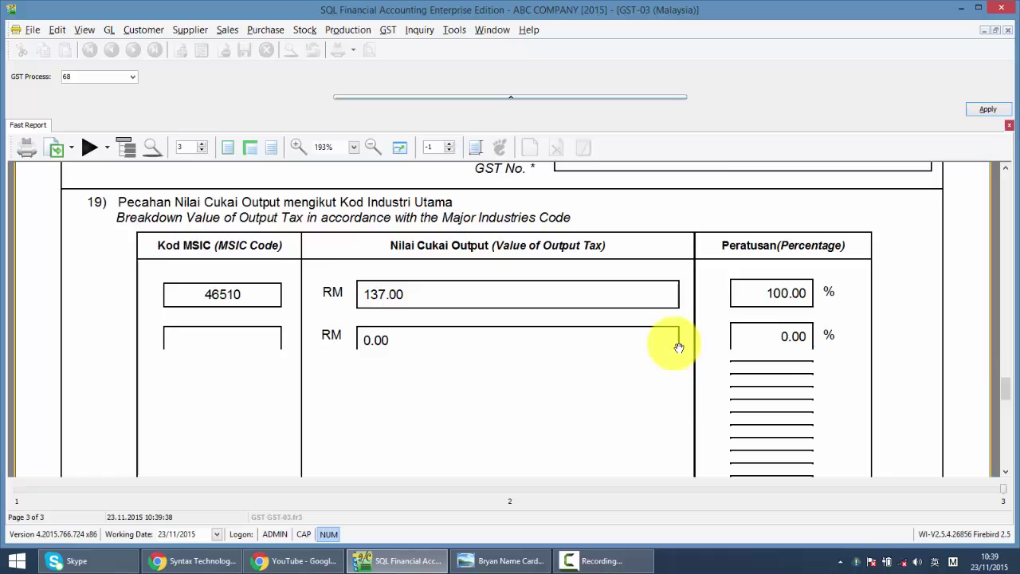
{"action": "scroll", "coordinate": [229, 336], "scroll_direction": "up", "scroll_amount": 4}
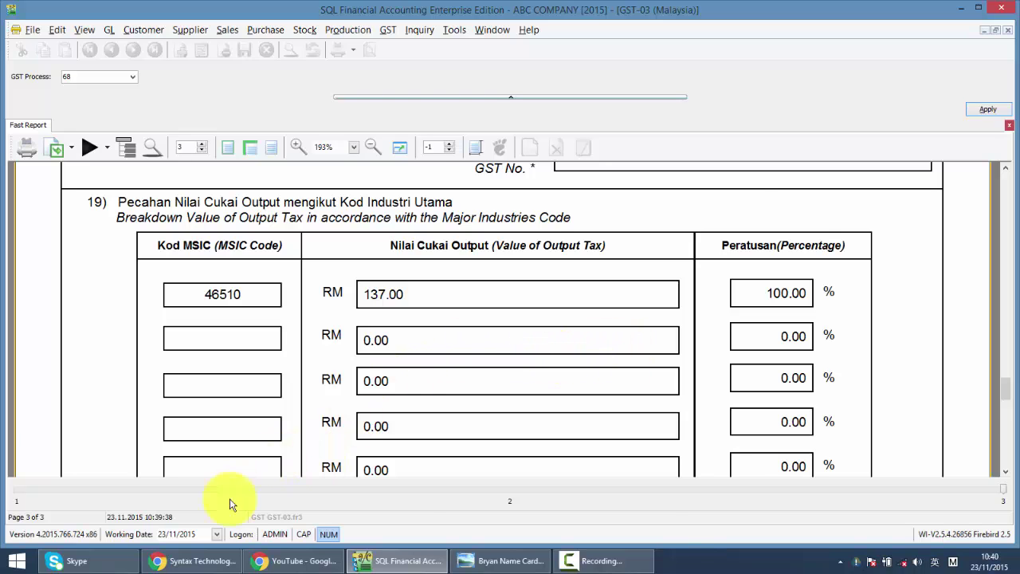
- Scroll through the Syntax Technologies Facebook page, then switch to the syntech.com.my YouTube page
{"action": "left_click", "coordinate": [191, 564]}
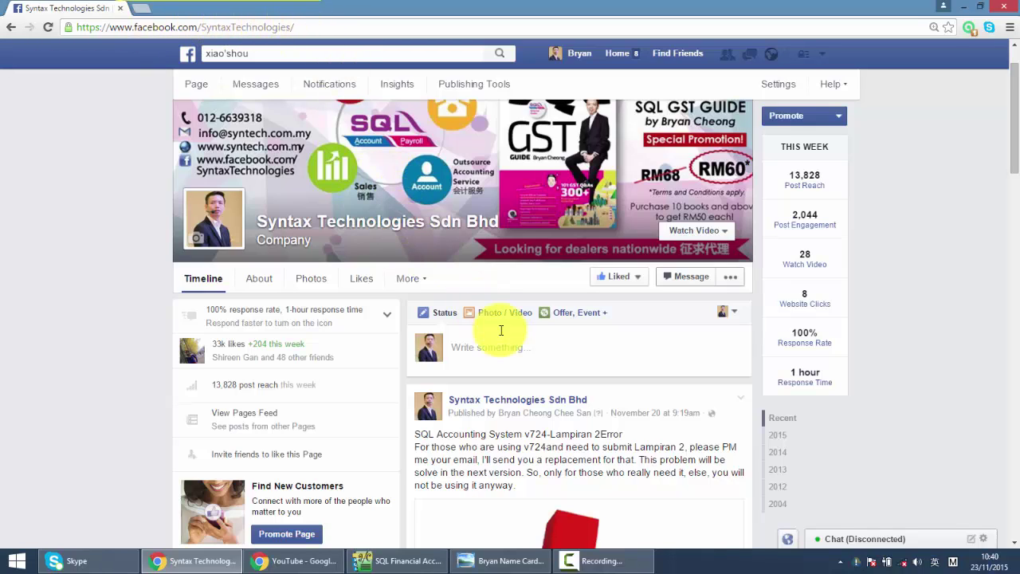
{"action": "scroll", "coordinate": [510, 330], "scroll_direction": "down", "scroll_amount": 2}
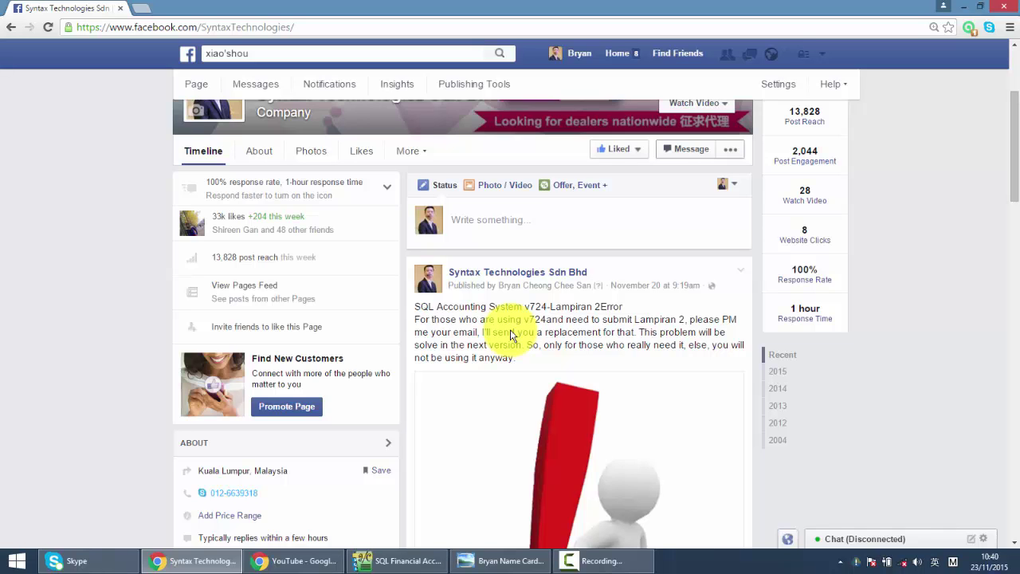
{"action": "scroll", "coordinate": [511, 331], "scroll_direction": "down", "scroll_amount": 1}
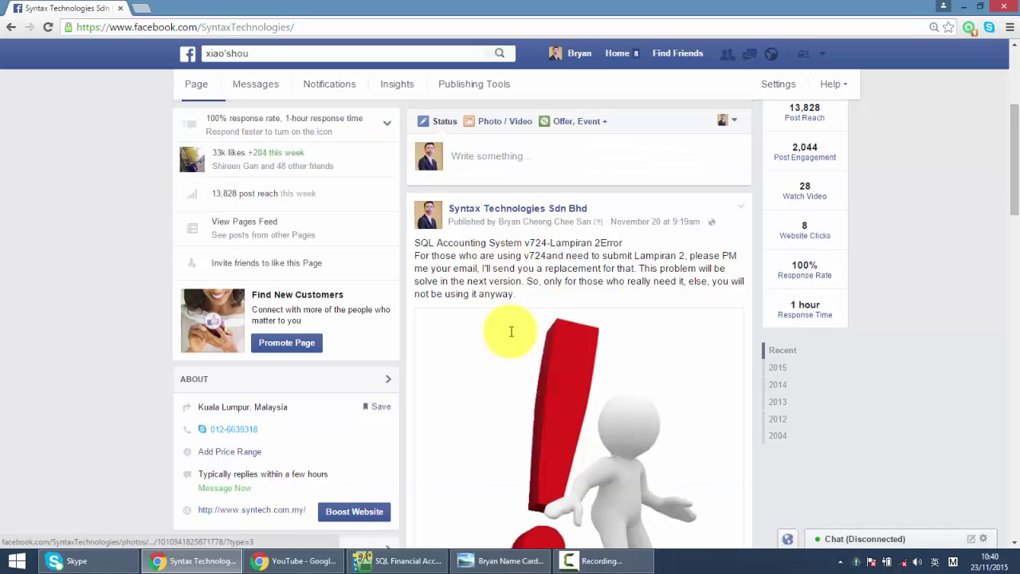
{"action": "left_click", "coordinate": [293, 560]}
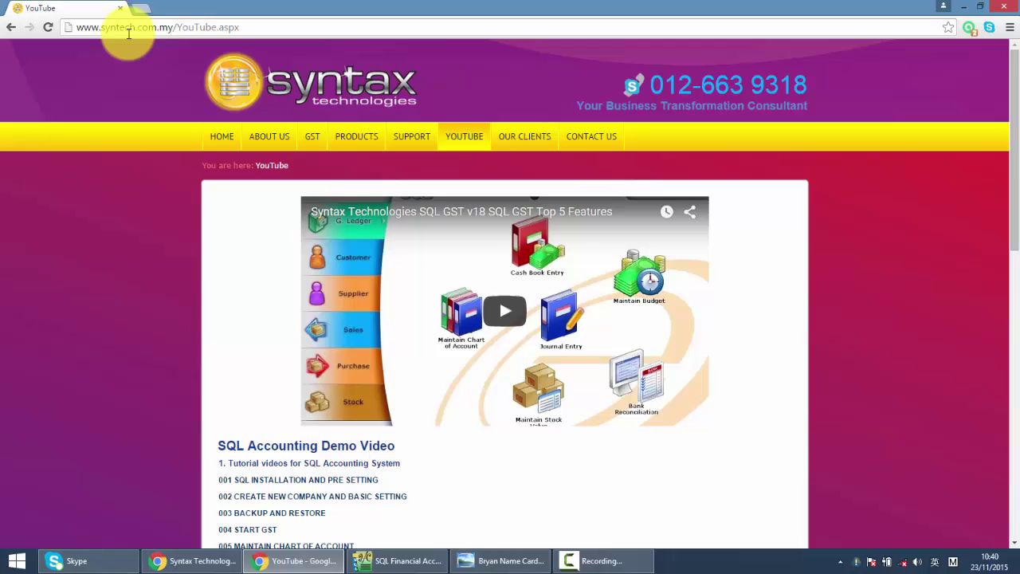
- Scroll through the SQL Accounting tutorial videos, then bring the Syntax Technologies name card image forward
{"action": "scroll", "coordinate": [369, 401], "scroll_direction": "down", "scroll_amount": 2}
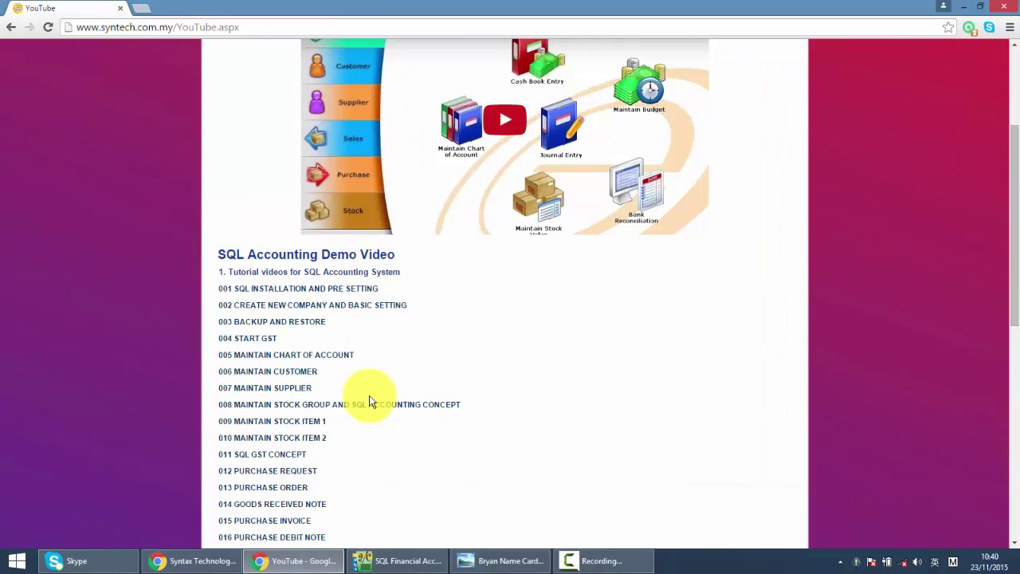
{"action": "scroll", "coordinate": [329, 315], "scroll_direction": "down", "scroll_amount": 3}
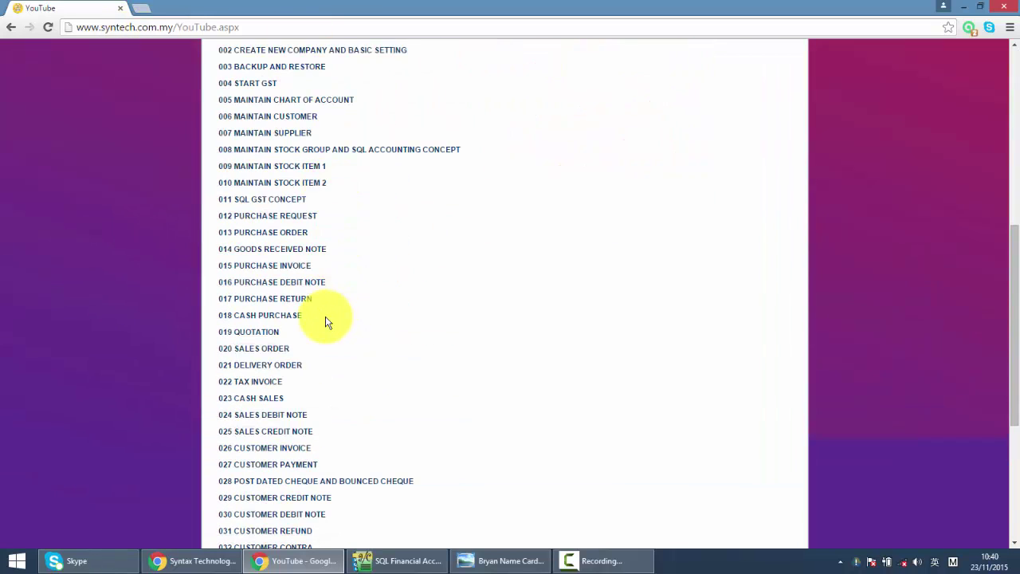
{"action": "left_click", "coordinate": [499, 558]}
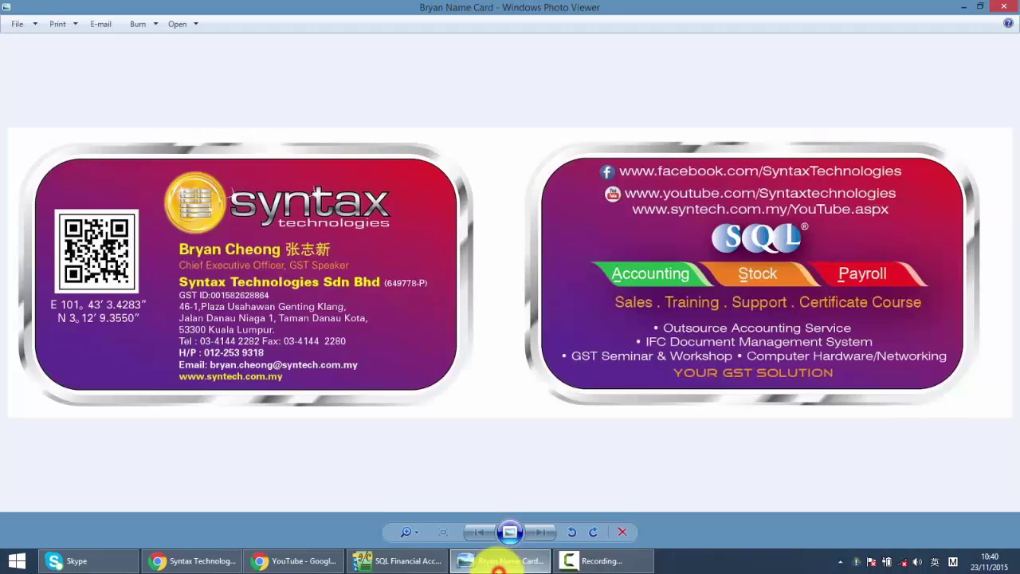